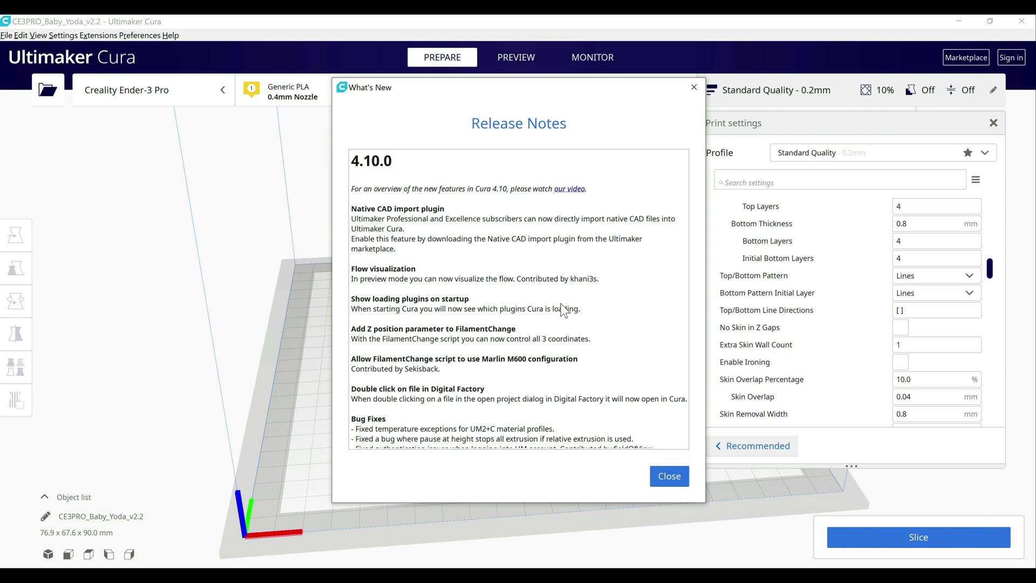
# Scroll up and down through the What's New release notes
pyautogui.scroll(-3, 562, 304)
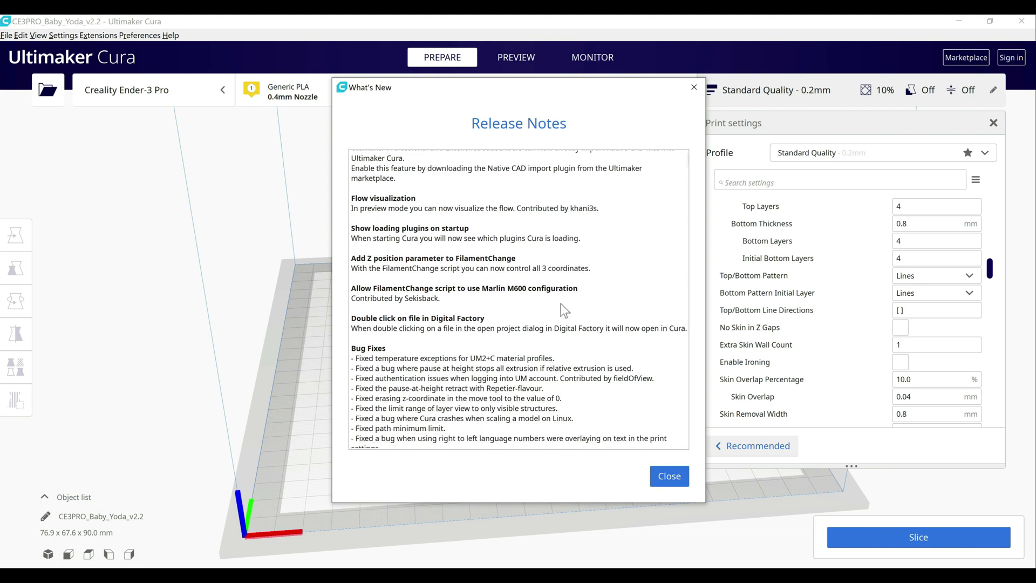
pyautogui.scroll(-5, 561, 305)
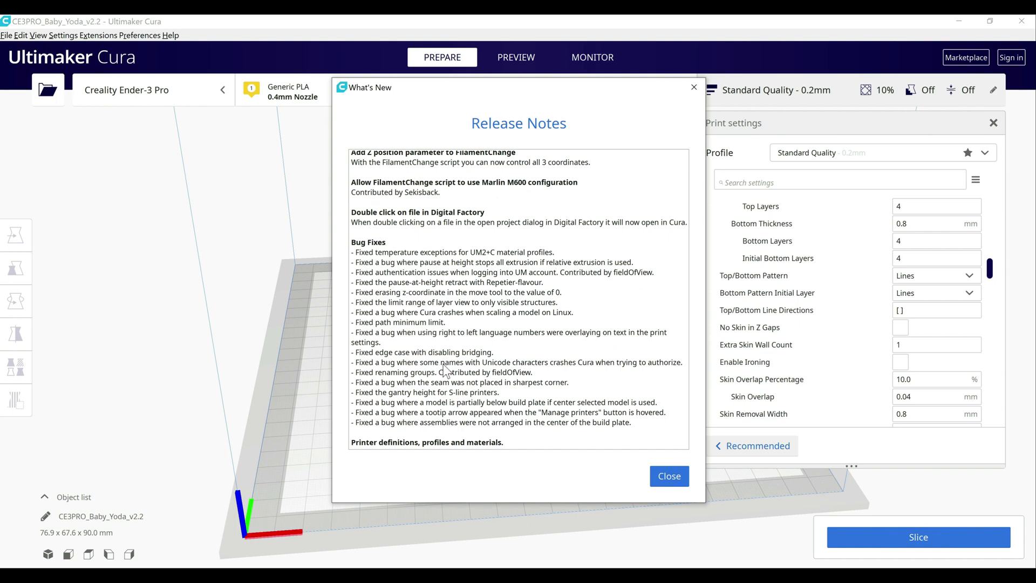
pyautogui.scroll(-5, 478, 362)
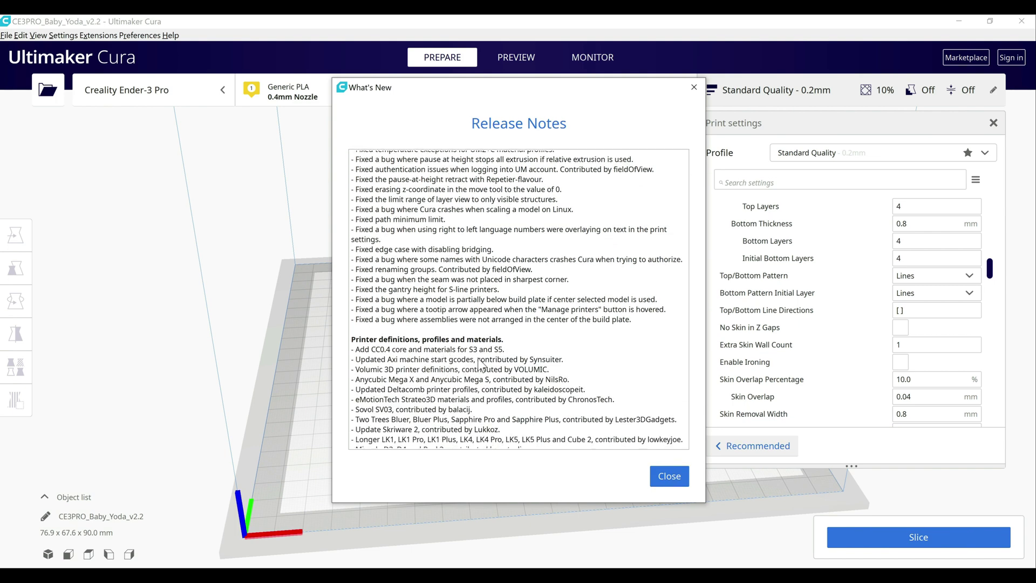
pyautogui.scroll(-2, 478, 366)
pyautogui.scroll(-10, 477, 363)
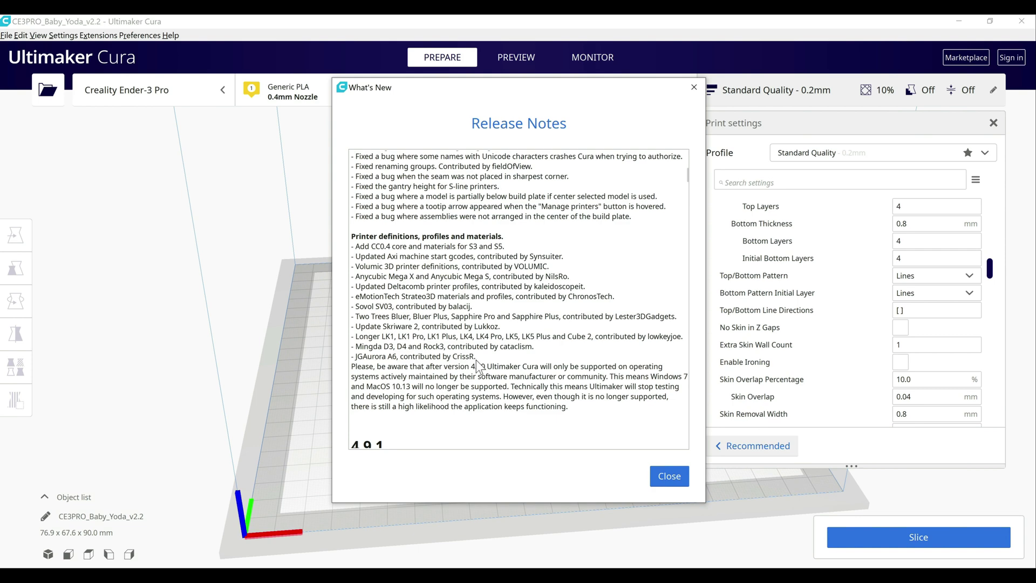
pyautogui.scroll(5, 476, 360)
pyautogui.scroll(15, 477, 361)
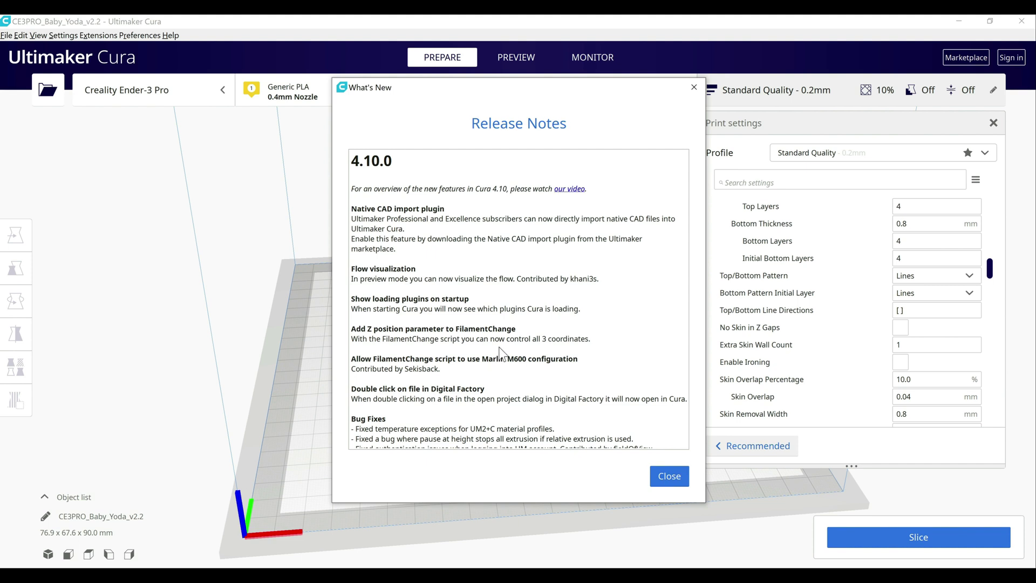
pyautogui.scroll(-8, 497, 356)
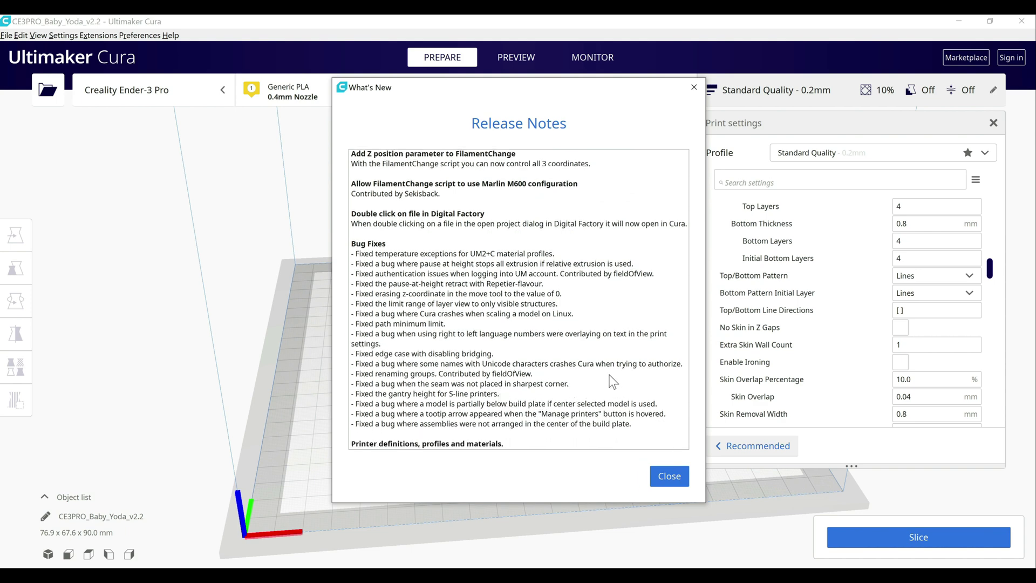
pyautogui.scroll(8, 558, 323)
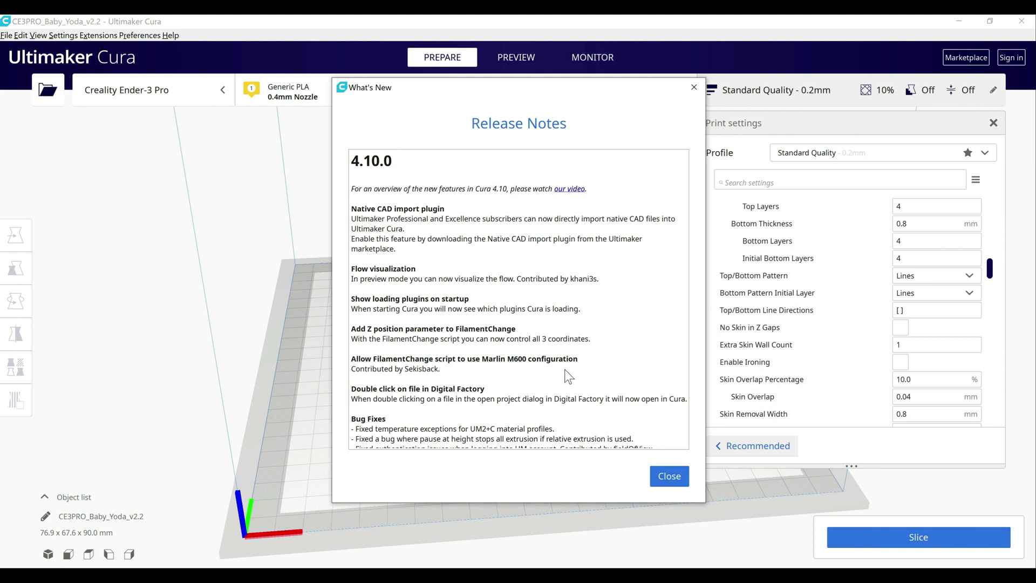
# Close the release notes and check the overall Flow and Wall Flow (95) settings
pyautogui.click(665, 478)
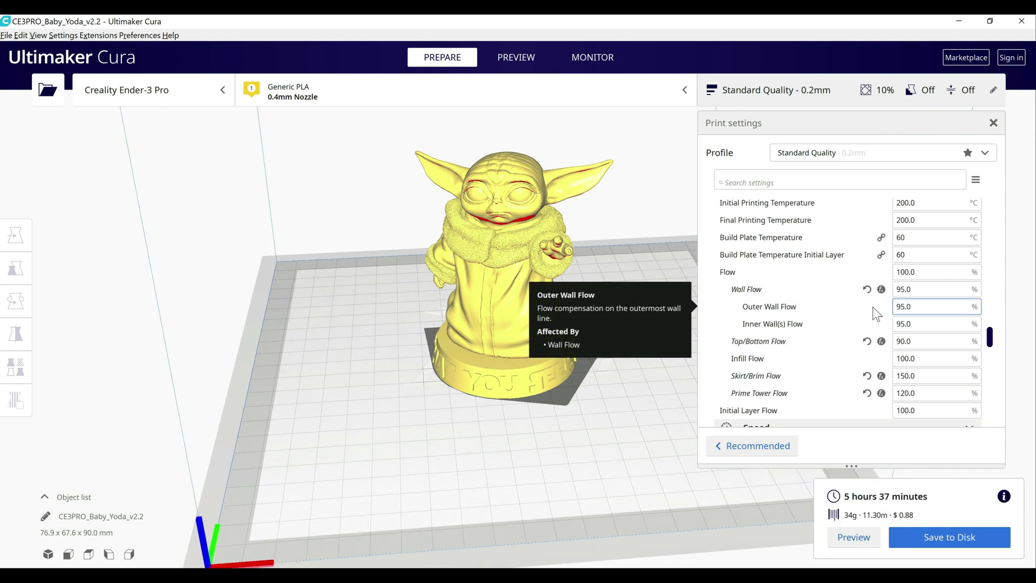
pyautogui.hotkey('shift', 'Tab')
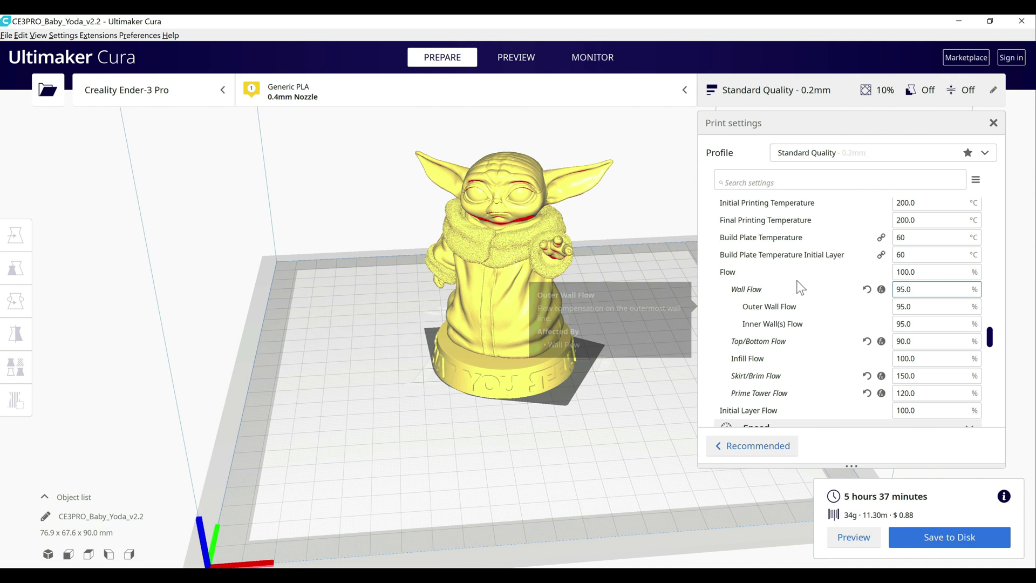
pyautogui.hotkey('shift', 'Tab')
pyautogui.press('Tab')
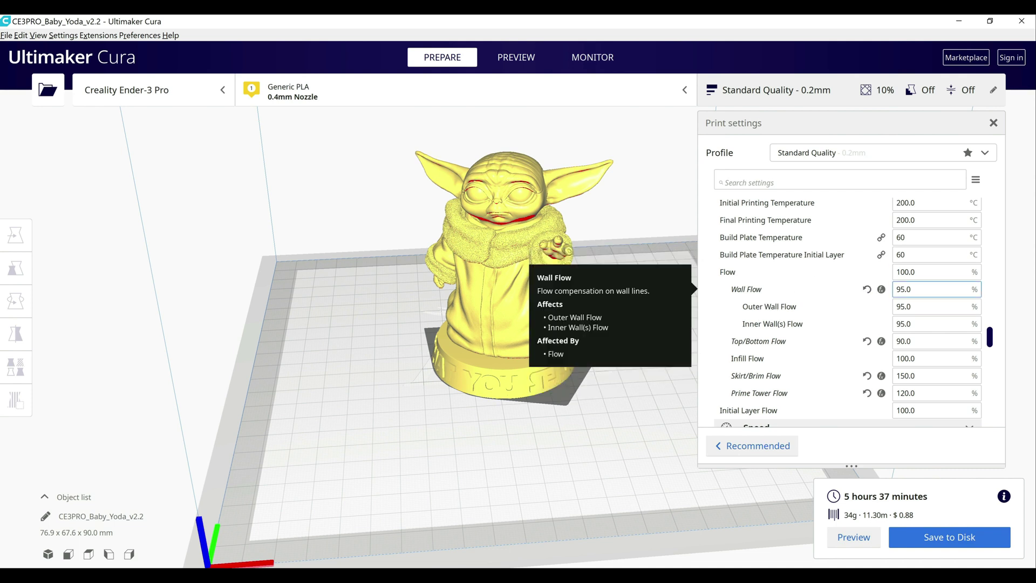
# Step through the remaining flow values and commit Top/Bottom Flow at 90
pyautogui.press('Tab')
pyautogui.press('Tab')
pyautogui.press('Tab')
pyautogui.press('Tab')
pyautogui.press('Tab')
pyautogui.press('Tab')
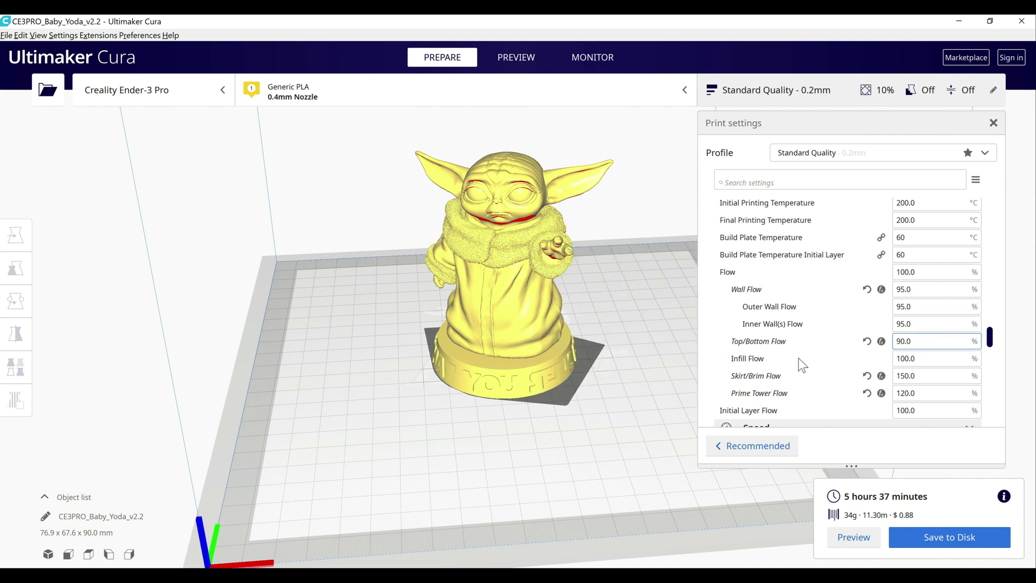
pyautogui.hotkey('shift', 'Tab')
pyautogui.hotkey('shift', 'Tab')
pyautogui.hotkey('shift', 'Tab')
pyautogui.hotkey('shift', 'Tab')
pyautogui.hotkey('shift', 'Tab')
pyautogui.hotkey('shift', 'Tab')
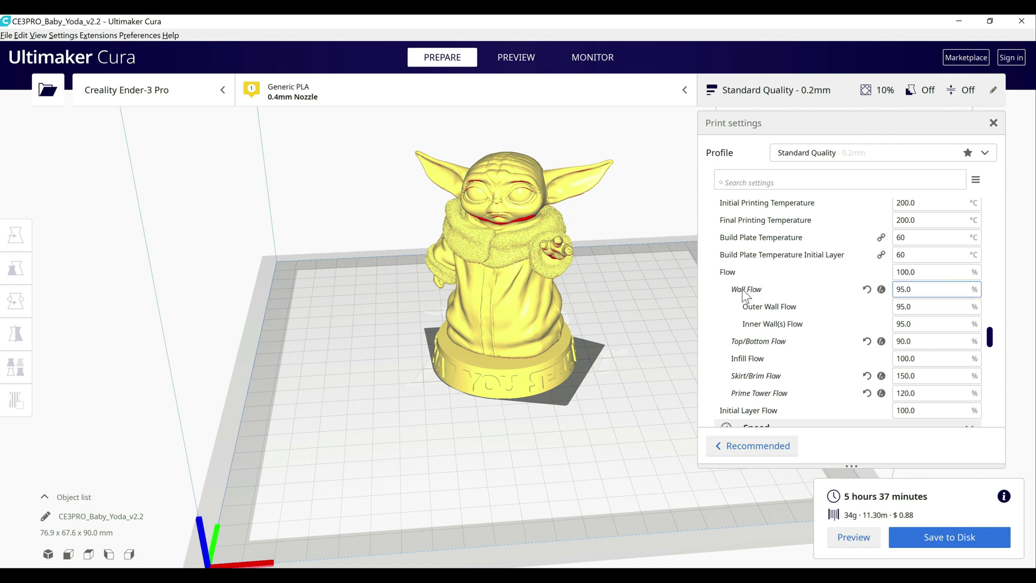
pyautogui.press('Tab')
pyautogui.press('Tab')
pyautogui.press('Tab')
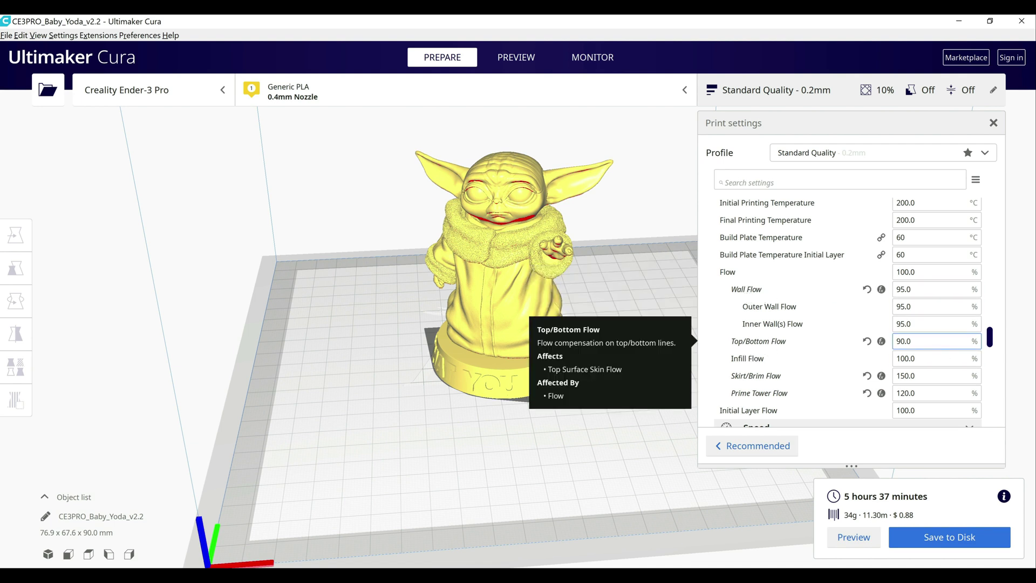
pyautogui.press('Tab')
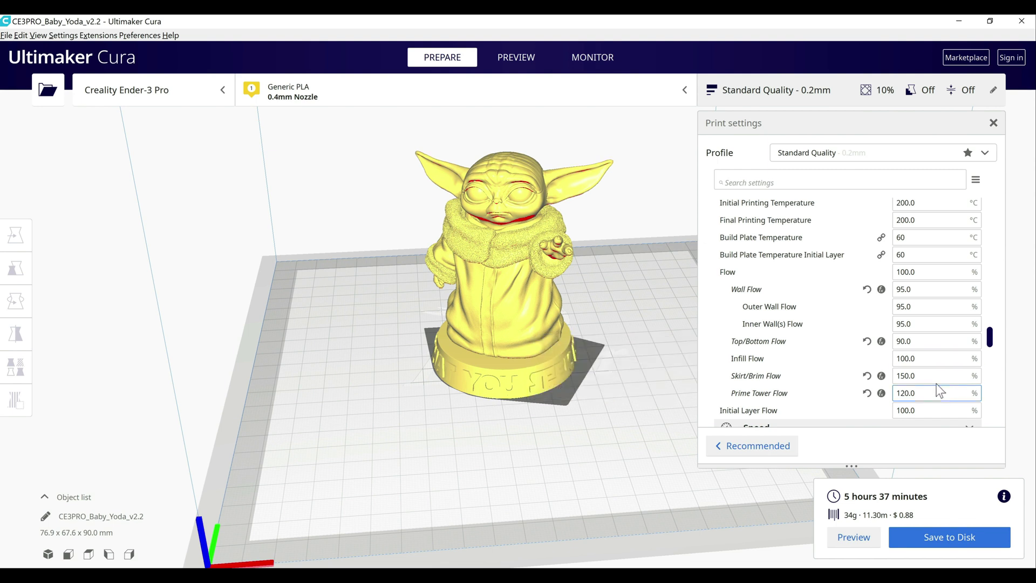
pyautogui.click(931, 342)
pyautogui.click(648, 246)
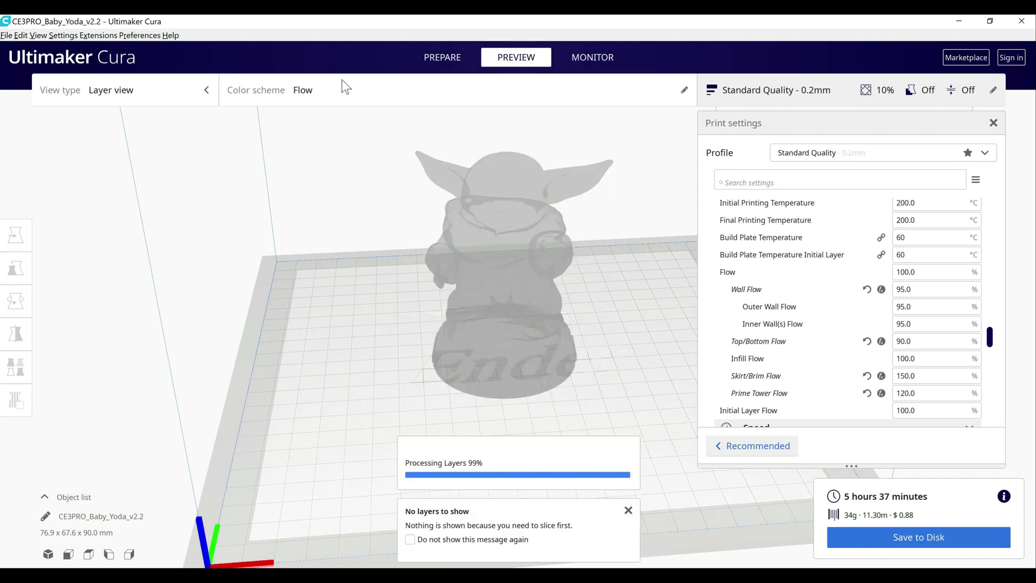
# Confirm the preview colour scheme is set to Flow
pyautogui.click(295, 94)
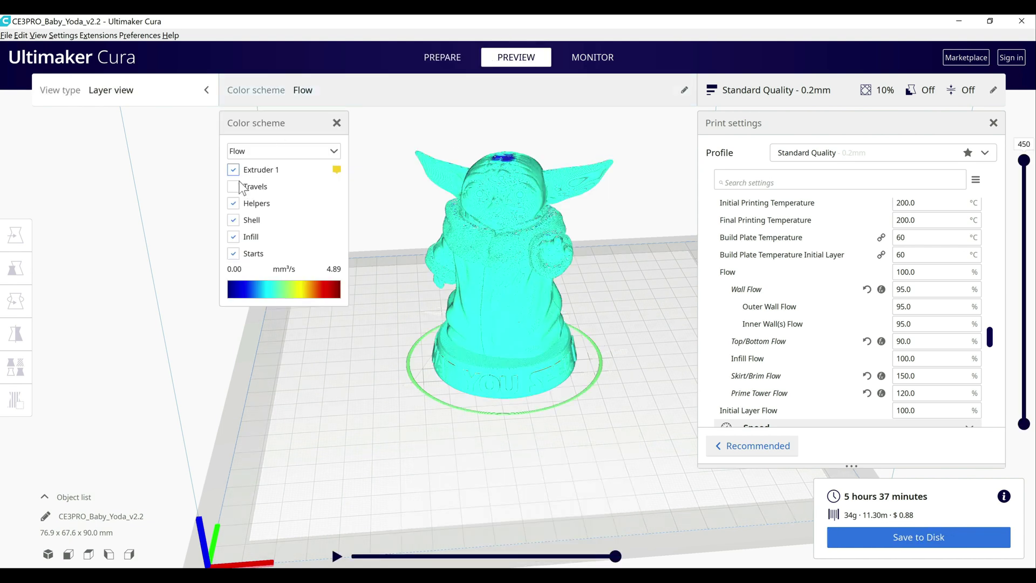
pyautogui.click(252, 154)
pyautogui.click(253, 154)
# Drag the layer slider down through layer 139 and back up to all 439 layers
pyautogui.moveTo(1029, 170); pyautogui.dragTo(1024, 234)
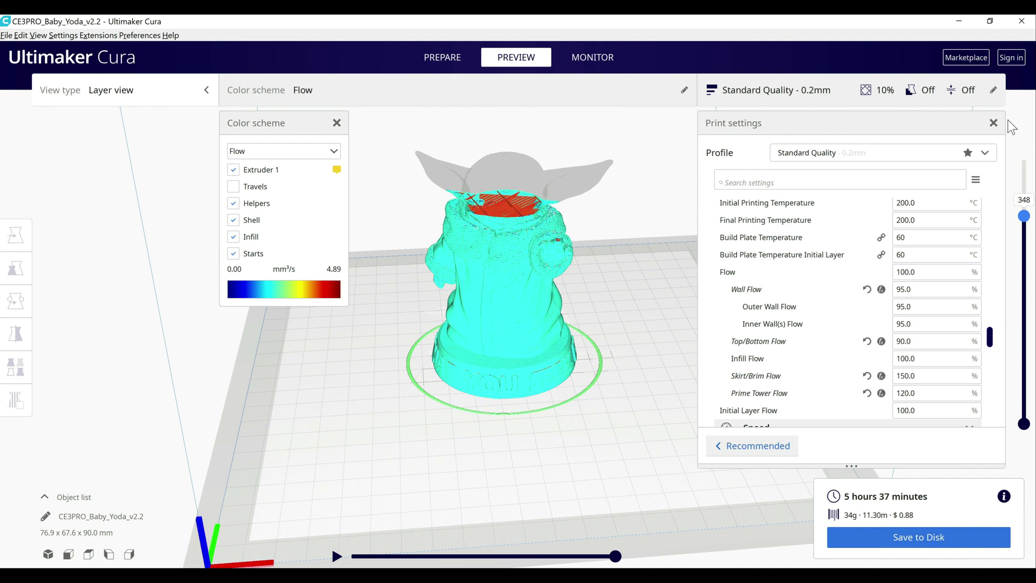
pyautogui.click(1024, 212)
pyautogui.moveTo(1021, 245); pyautogui.dragTo(1023, 408)
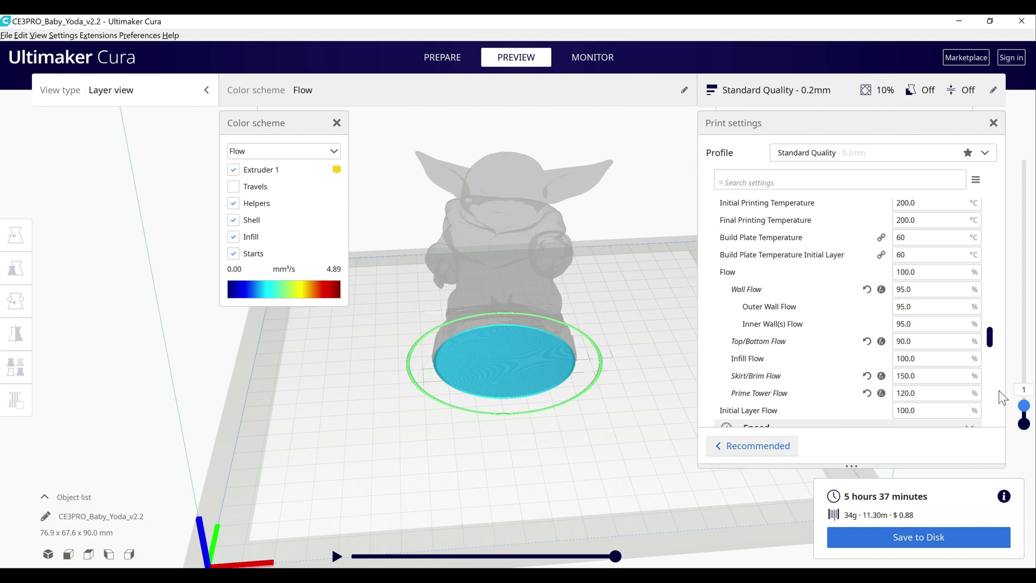
pyautogui.moveTo(1023, 405); pyautogui.dragTo(1024, 330)
pyautogui.moveTo(1022, 242); pyautogui.dragTo(1023, 165)
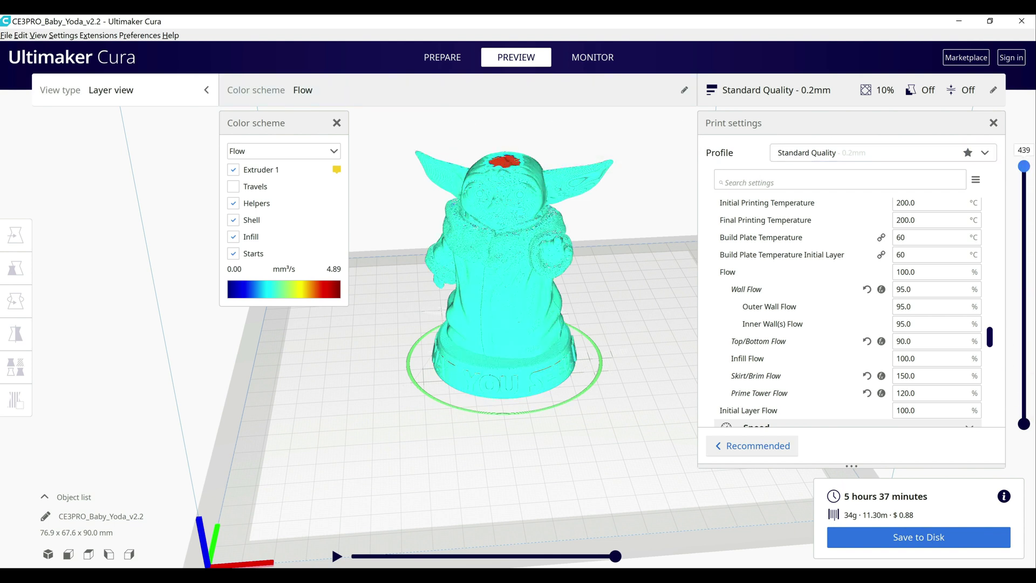
pyautogui.click(839, 182)
# Set Wall Line Count to 0 in the Walls print settings
pyautogui.scroll(1, 903, 254)
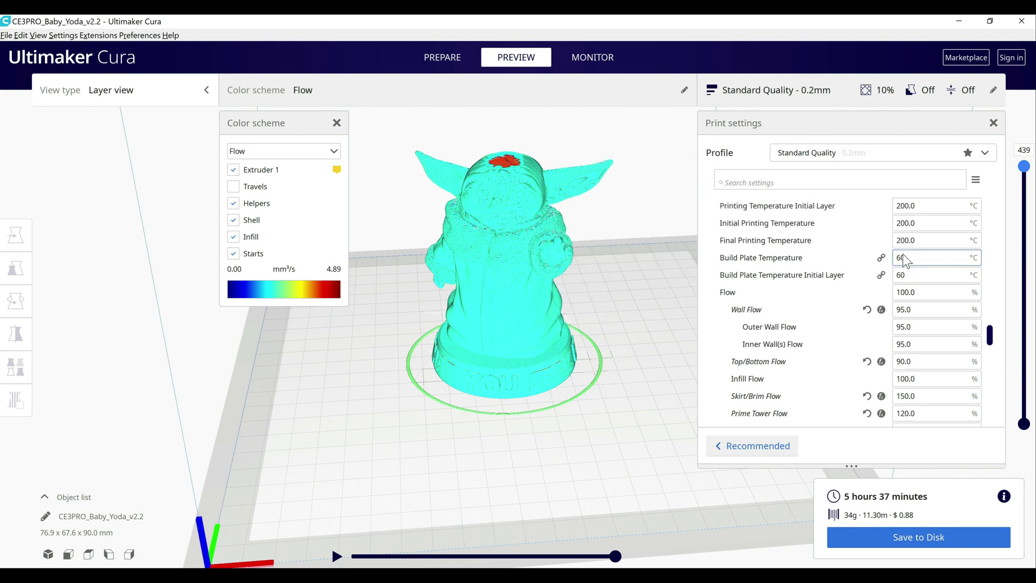
pyautogui.scroll(10, 902, 254)
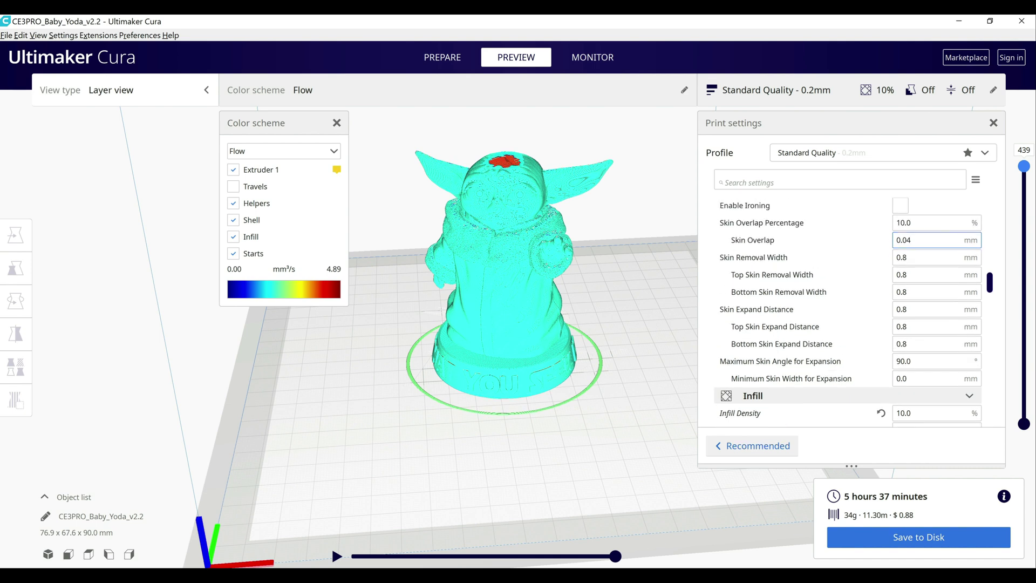
pyautogui.scroll(12, 899, 248)
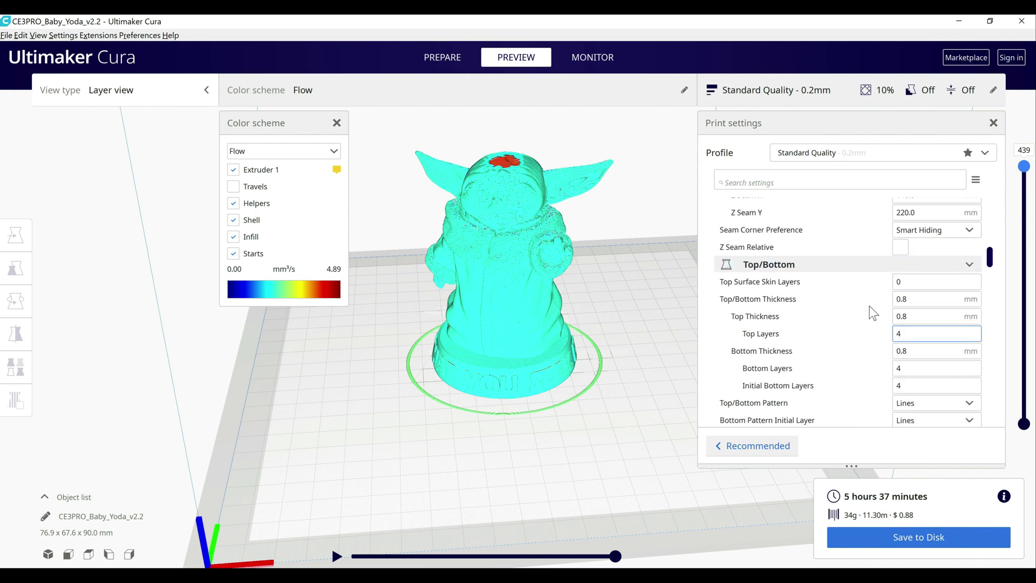
pyautogui.scroll(7, 782, 357)
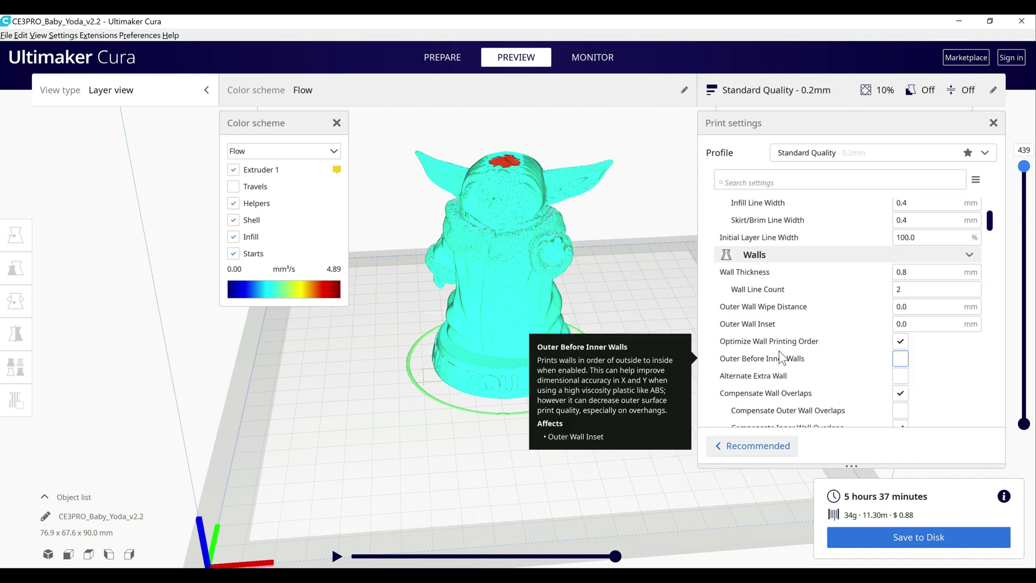
pyautogui.click(926, 290)
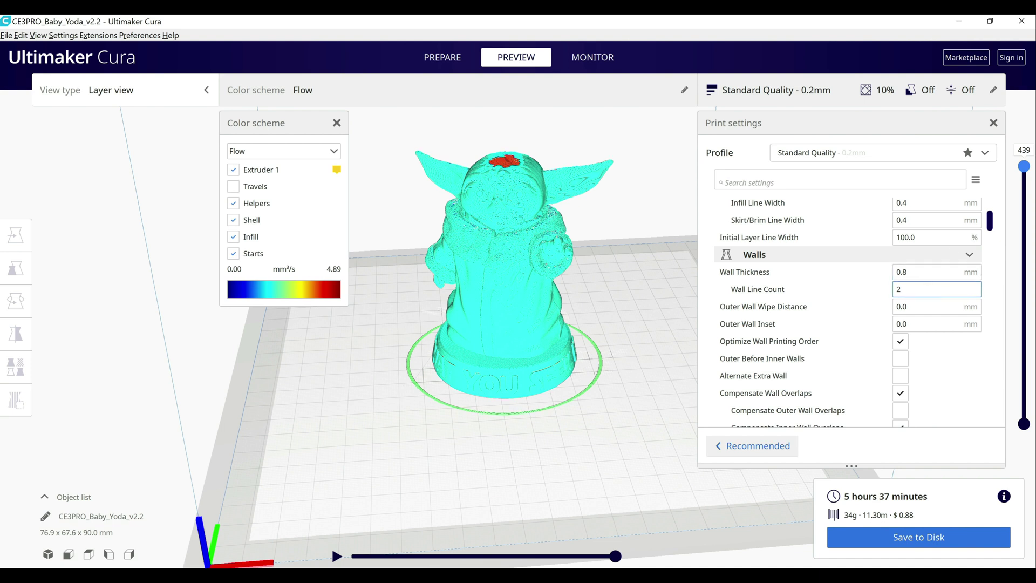
pyautogui.write('0')
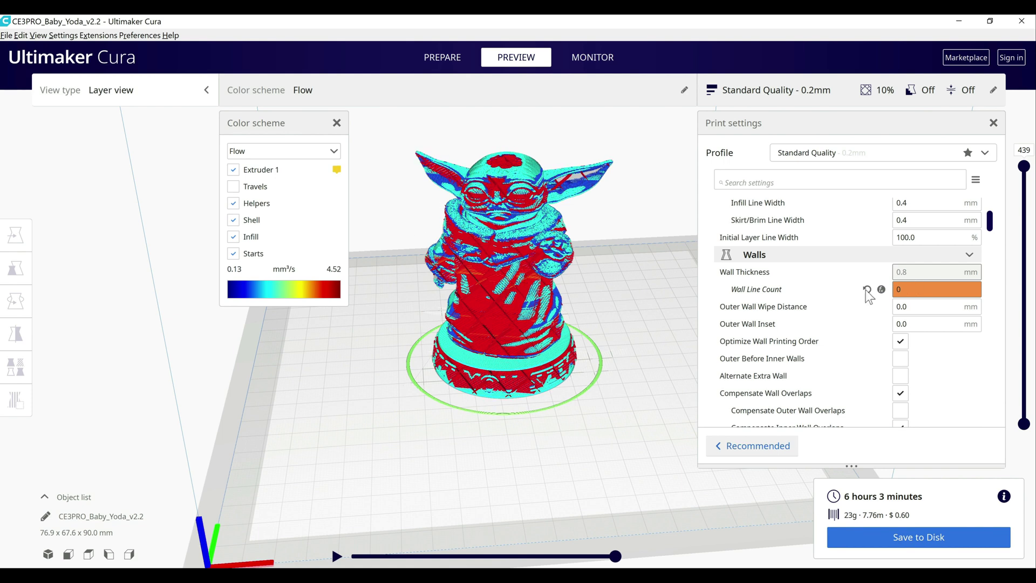
pyautogui.scroll(-10, 830, 302)
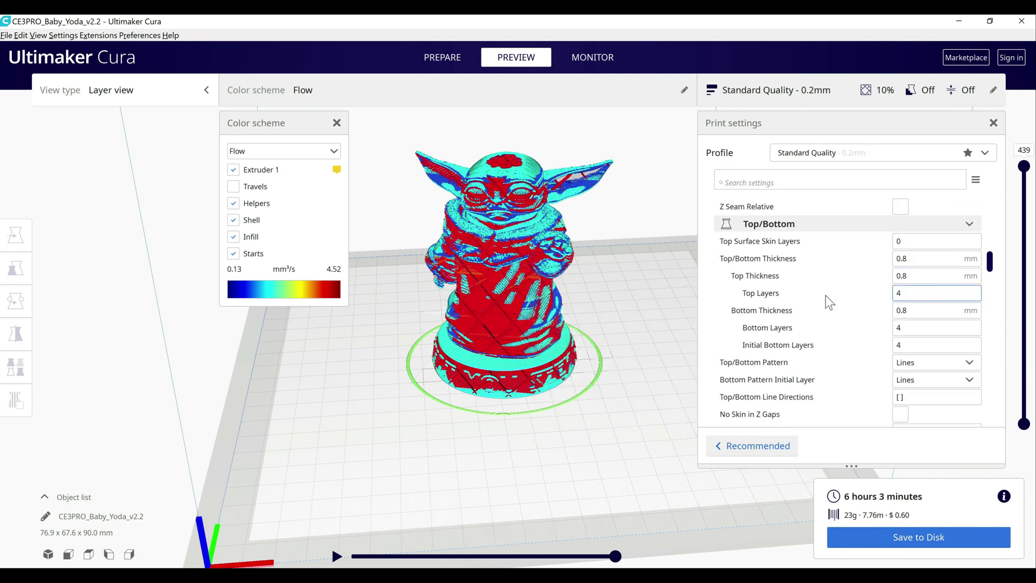
pyautogui.scroll(-8, 829, 303)
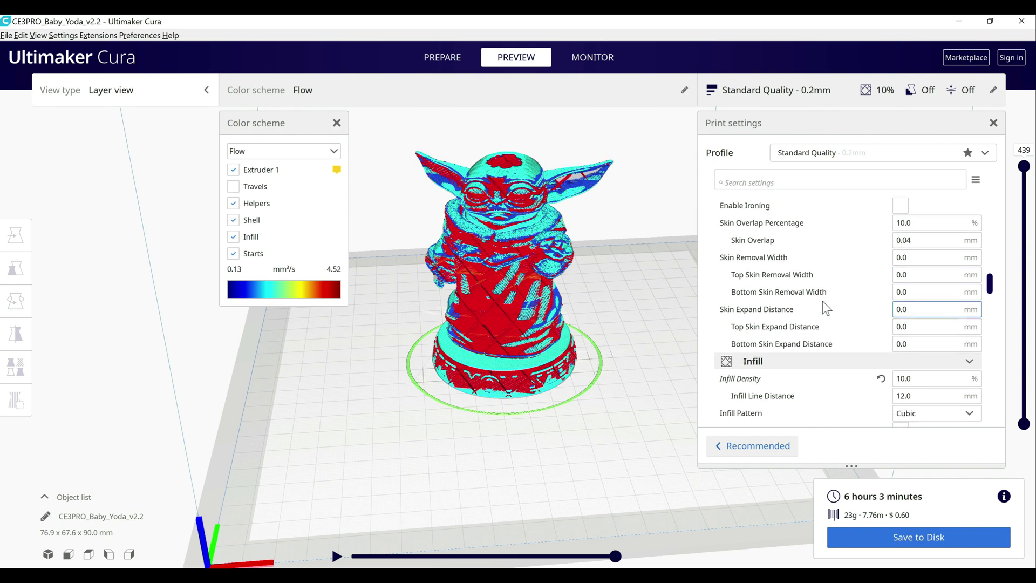
pyautogui.scroll(-10, 822, 302)
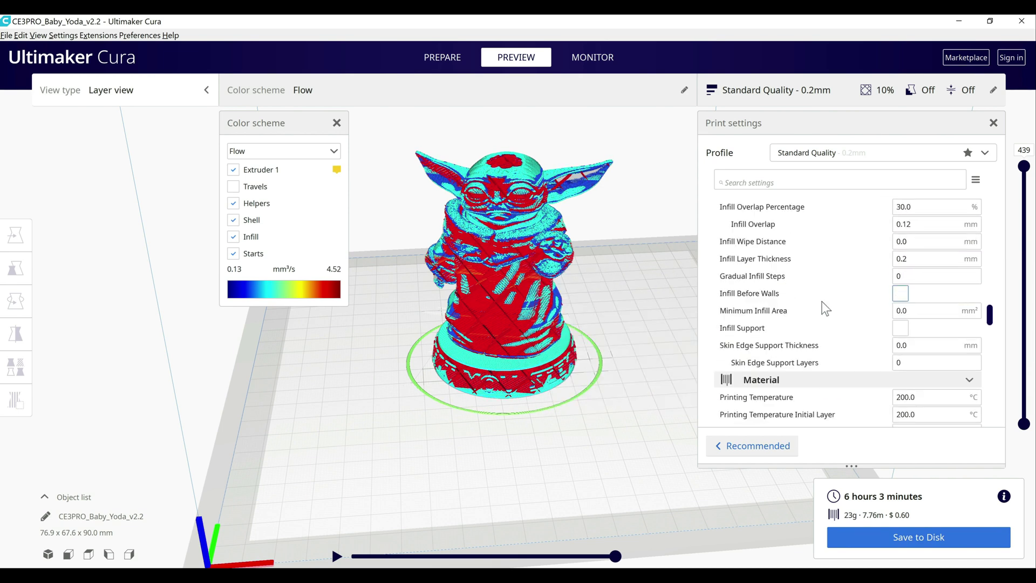
pyautogui.scroll(-10, 823, 302)
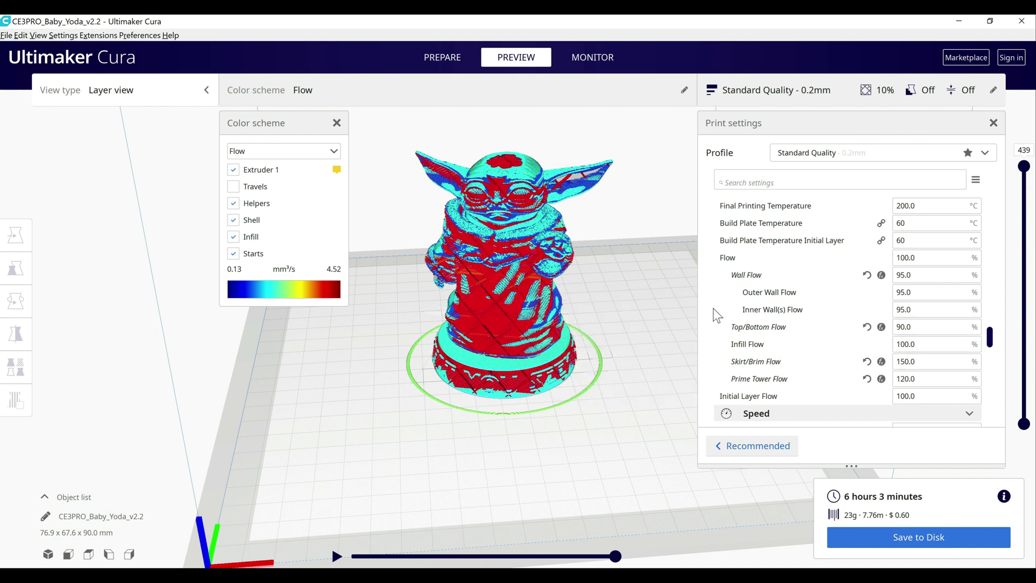
pyautogui.moveTo(718, 315)
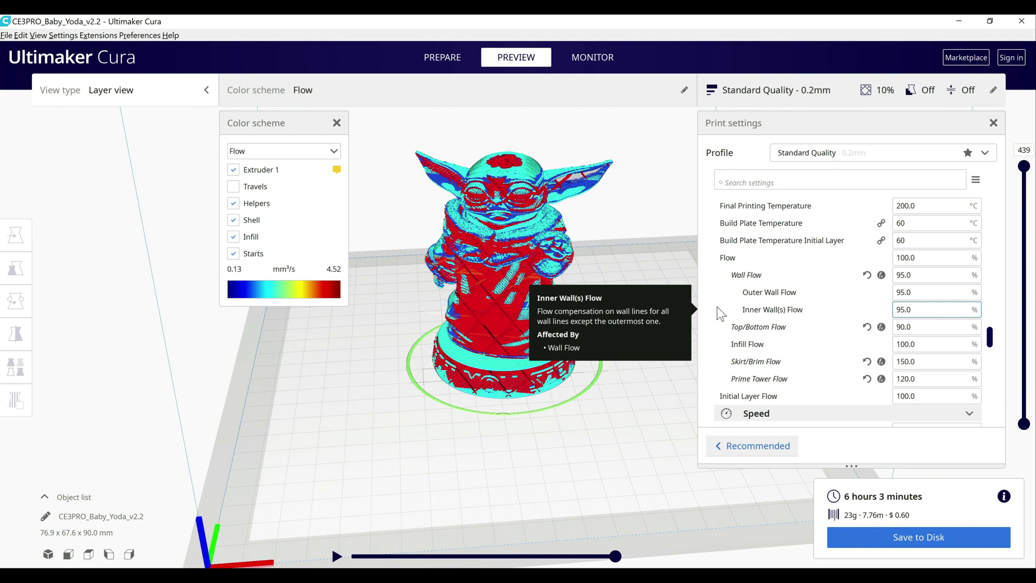